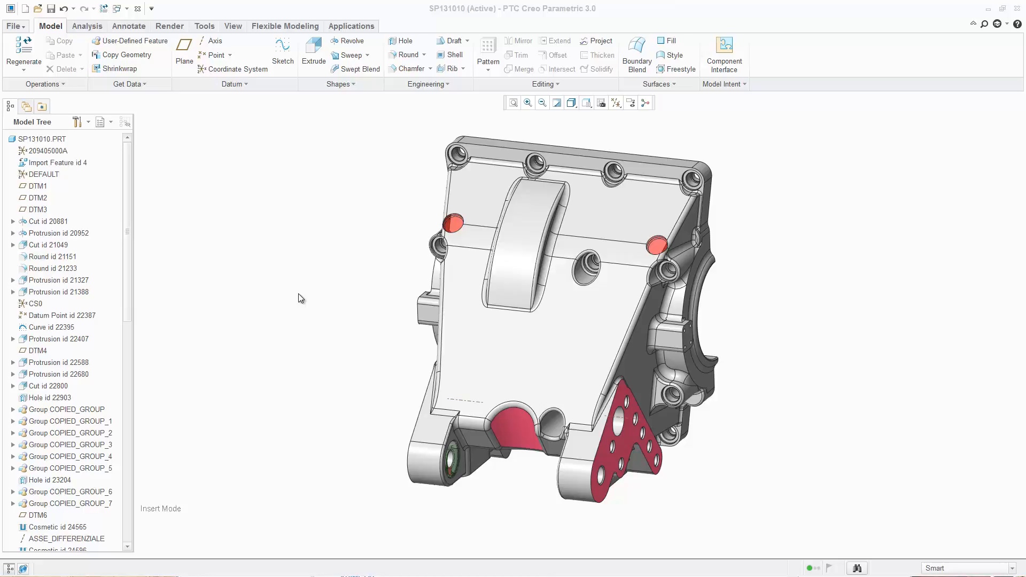
Step: Start an extrusion sketch on the housing's large sloped flat face and orient the sketch plane parallel to the screen
left_click(314, 54)
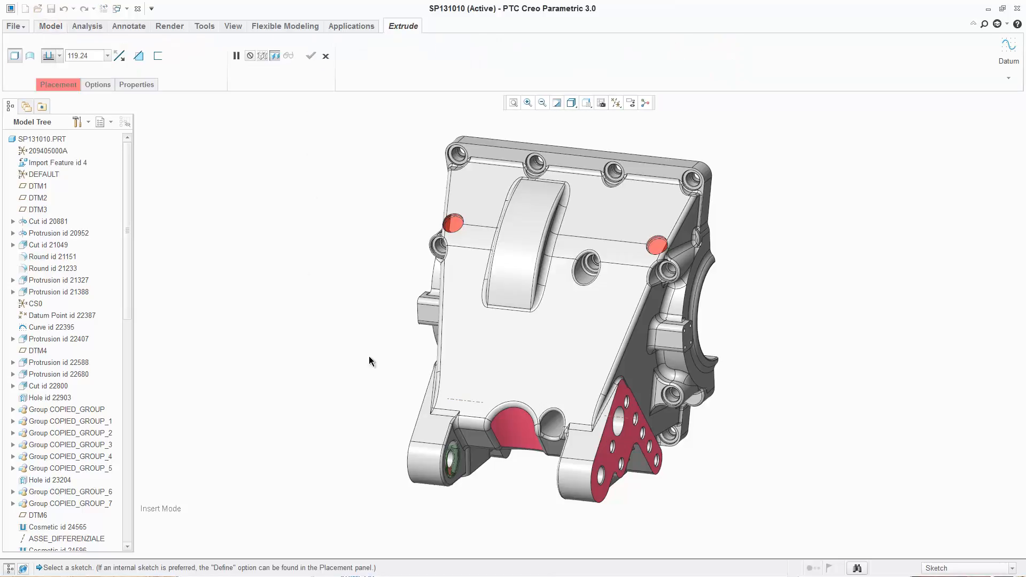
left_click(588, 324)
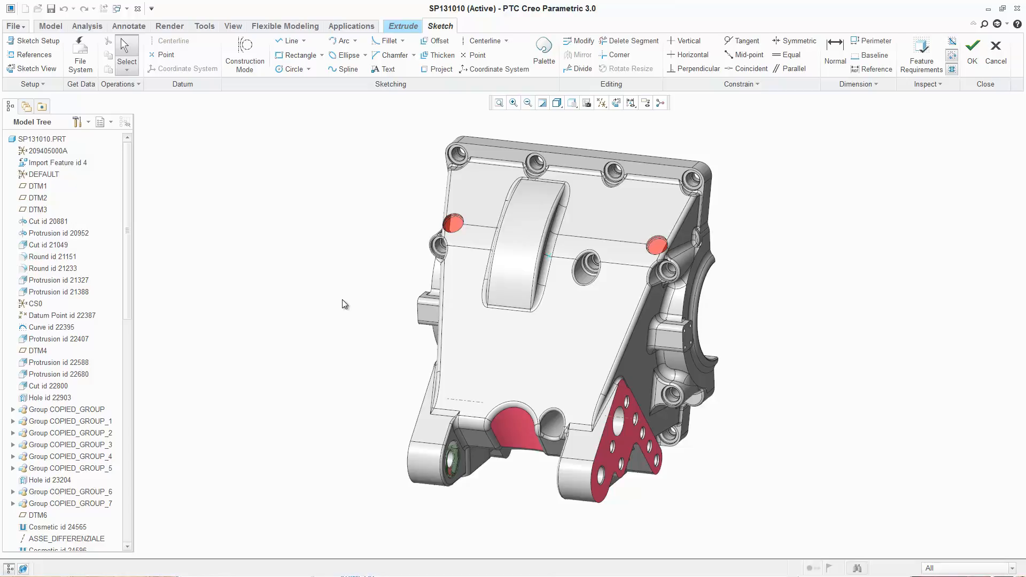
left_click(617, 104)
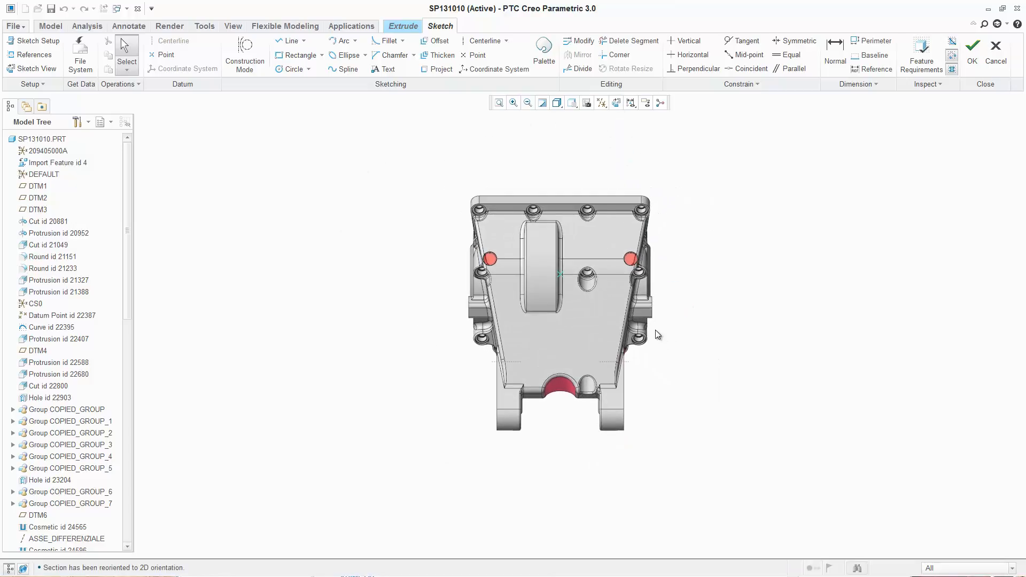
scroll(655, 329, "down", 4)
middle_click_drag(697, 287, 711, 315)
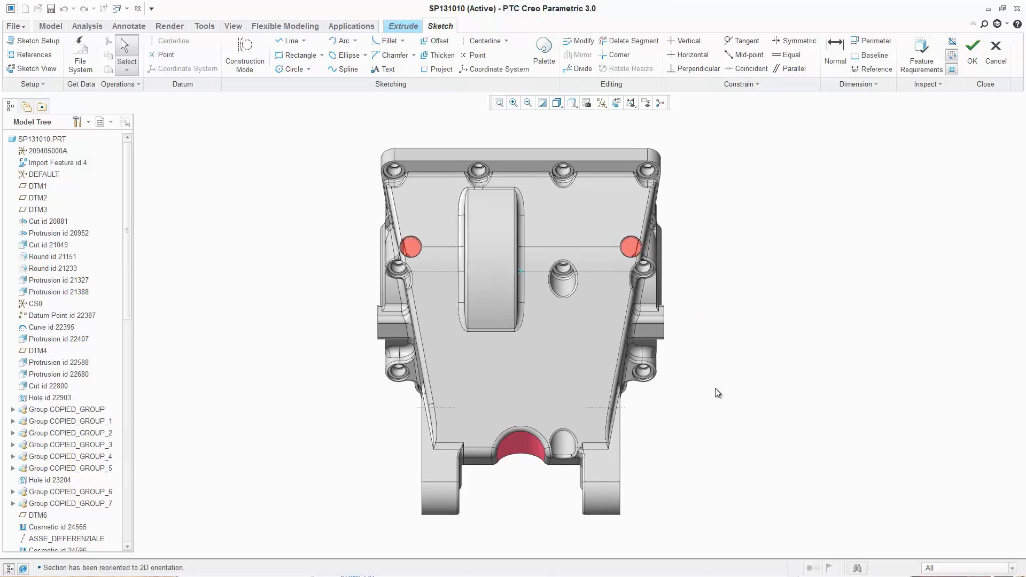
Step: Set the horizontal edge between the curved boss and the red hole as the section's vertical reference
left_click(49, 151)
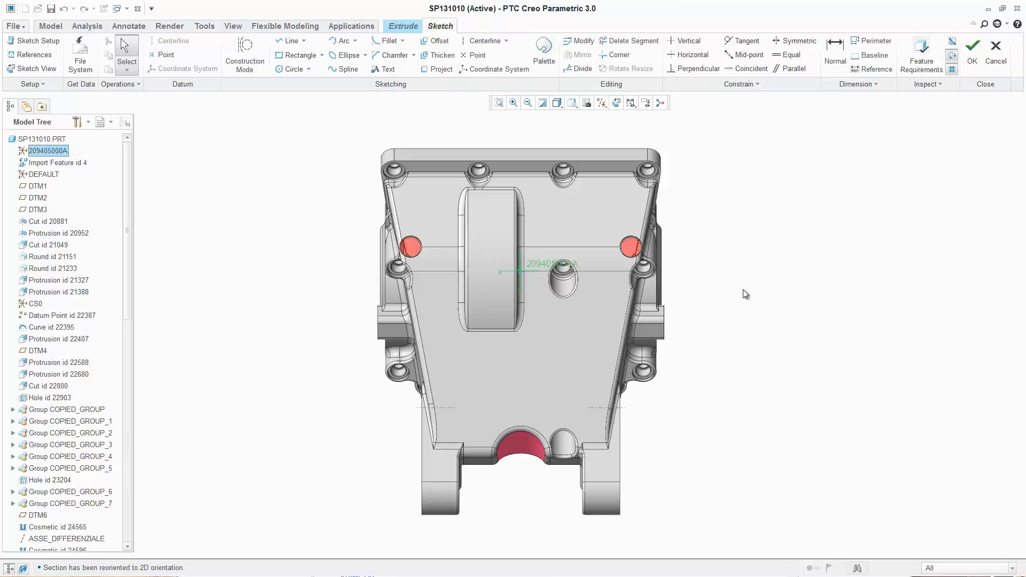
left_click(584, 246)
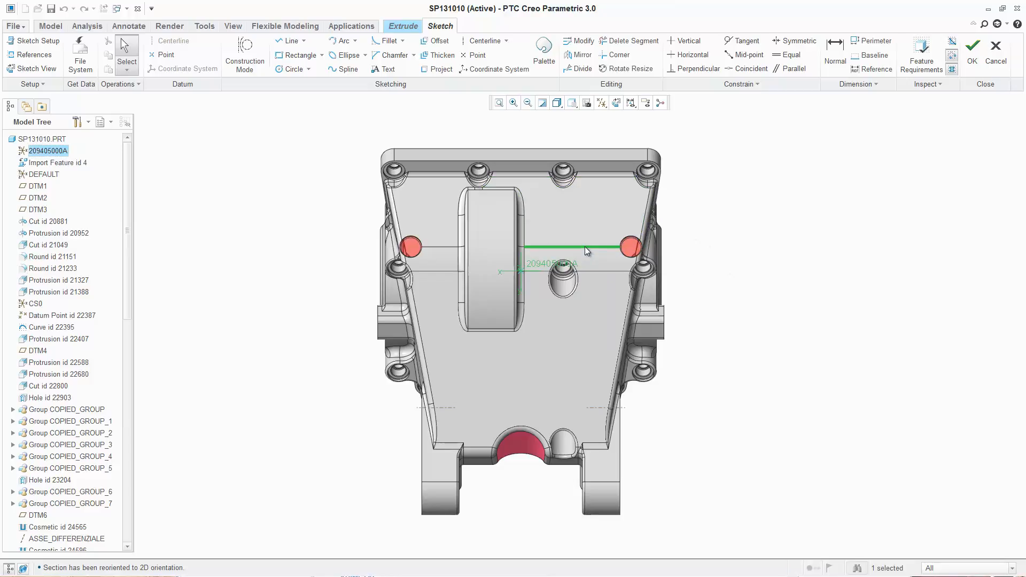
left_click(642, 261)
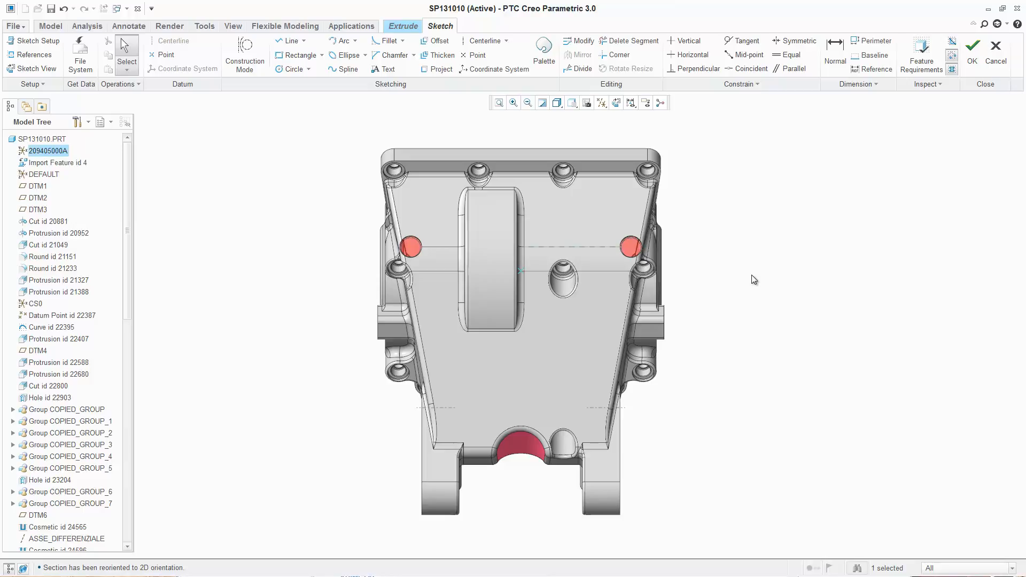
right_click(726, 270)
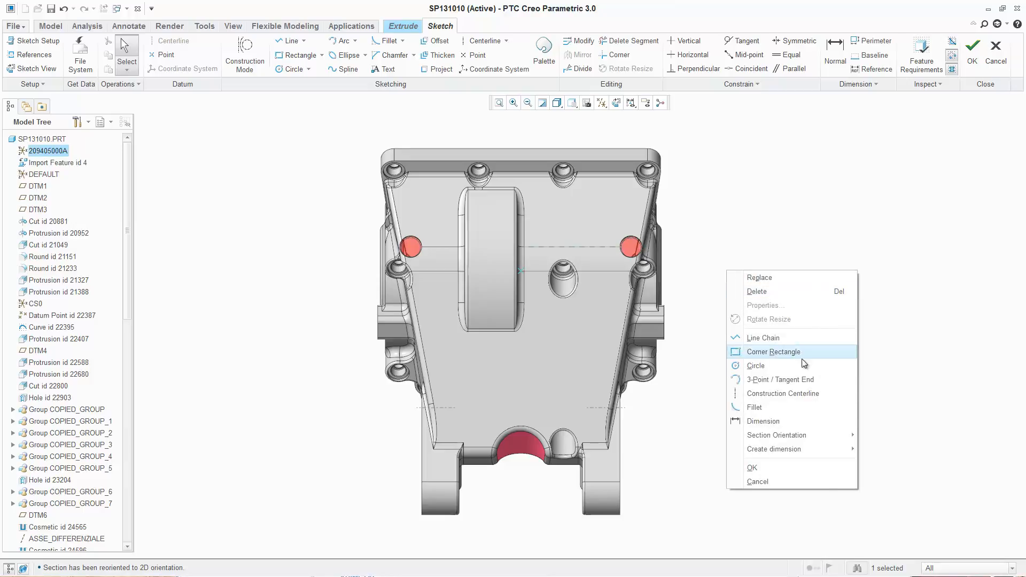
mouse_move(801, 434)
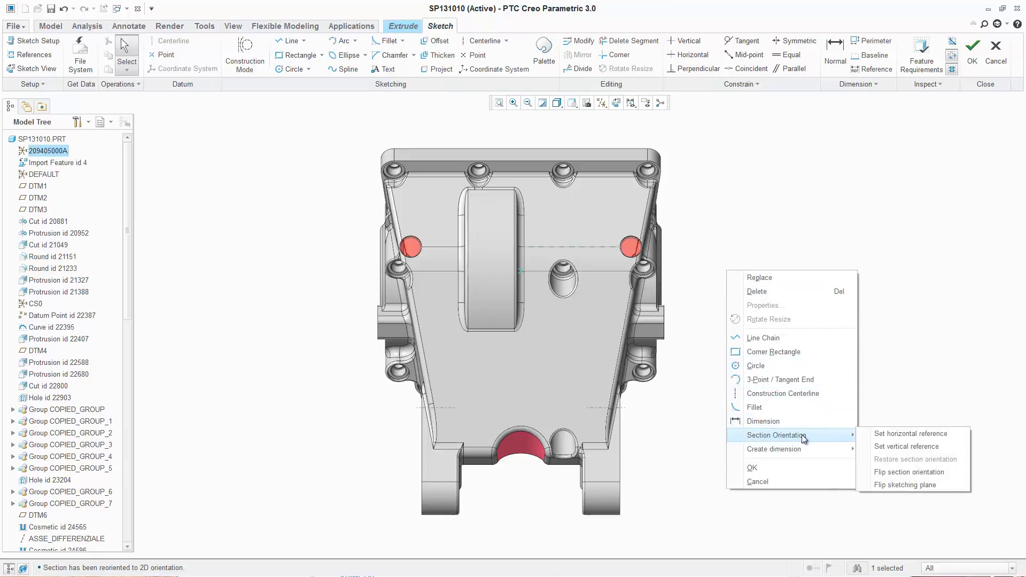
left_click(890, 449)
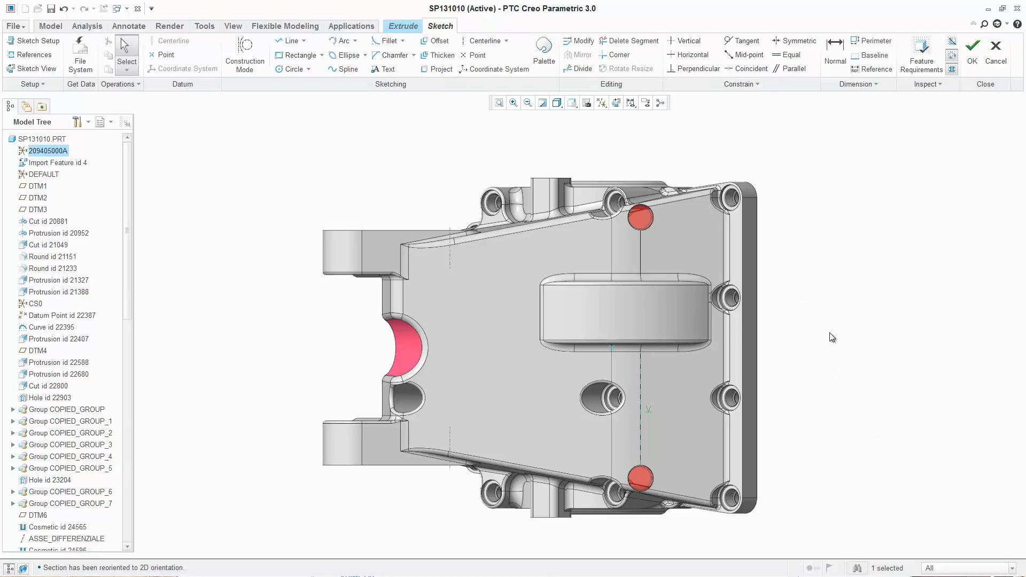
Step: Flip the section orientation and the sketching plane
right_click(812, 259)
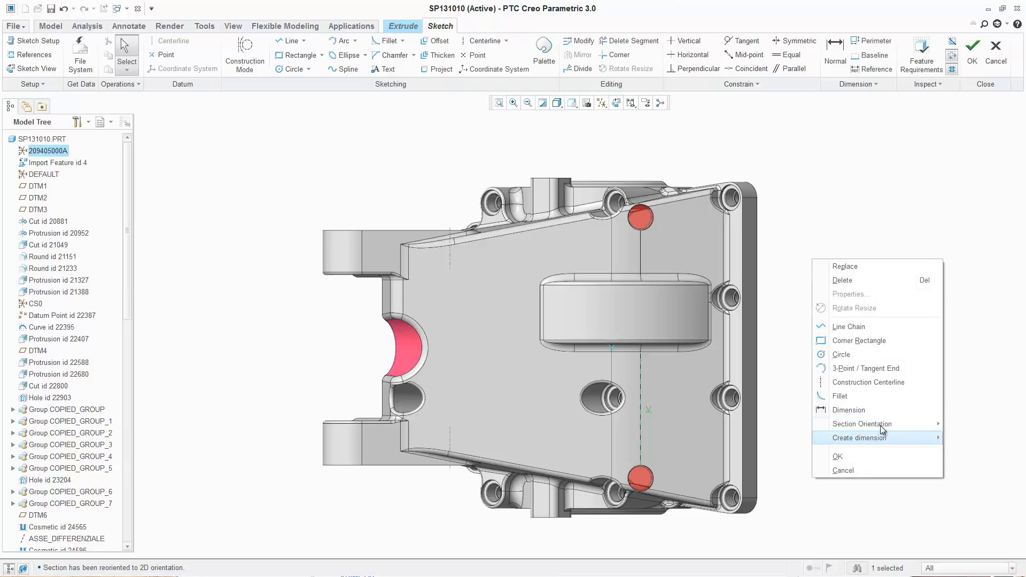
mouse_move(876, 424)
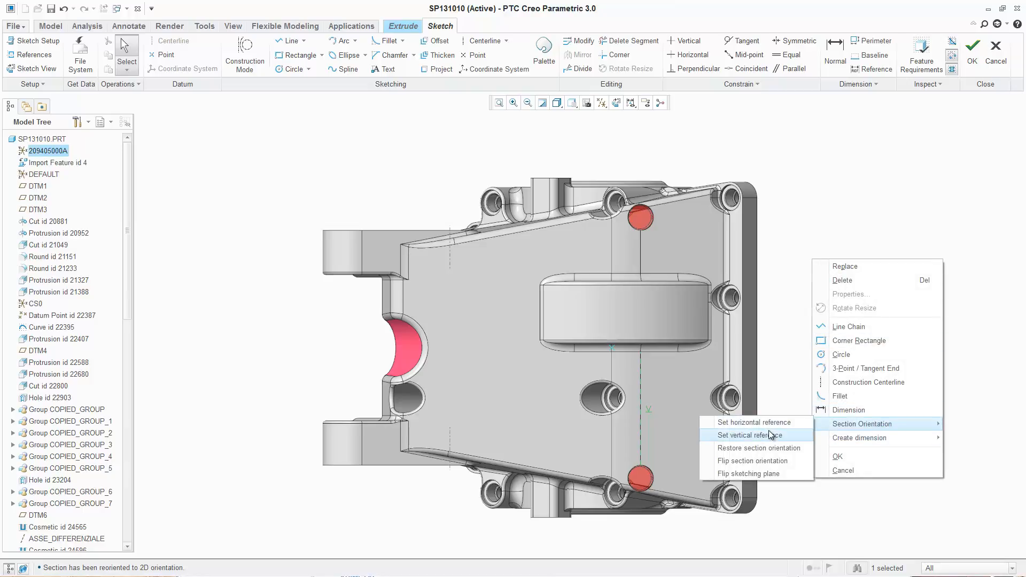
left_click(755, 461)
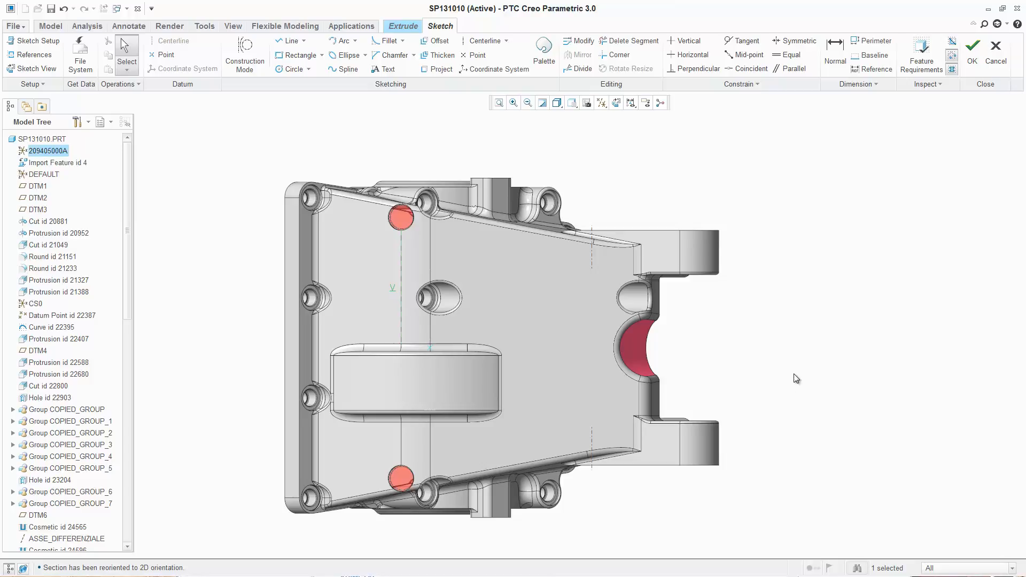
right_click(777, 297)
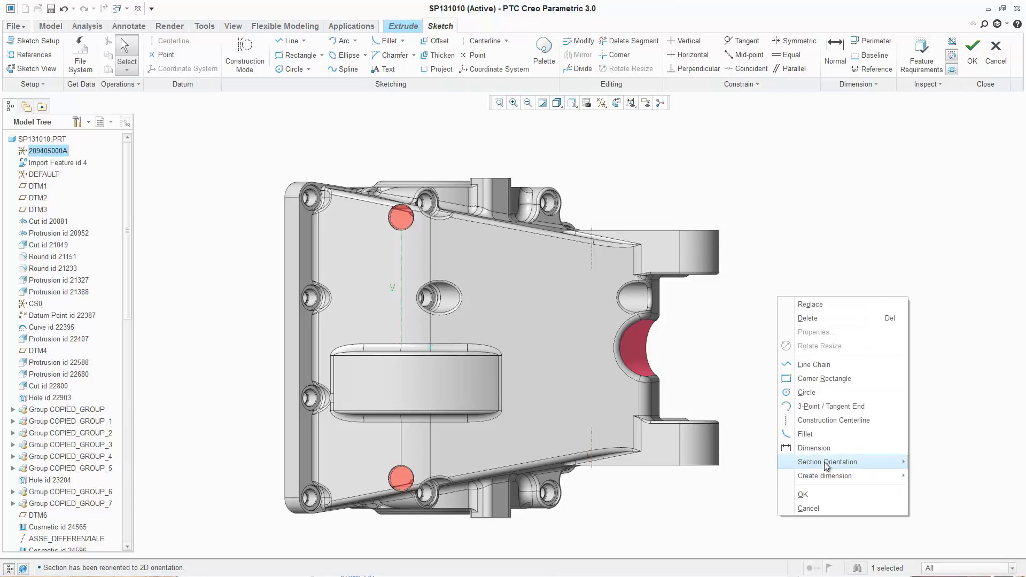
mouse_move(827, 463)
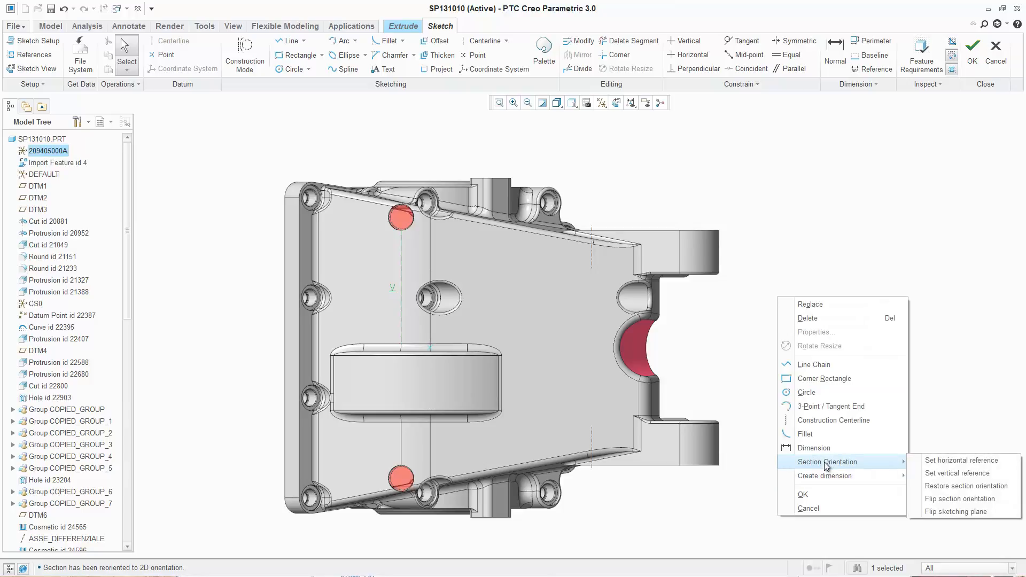
left_click(946, 512)
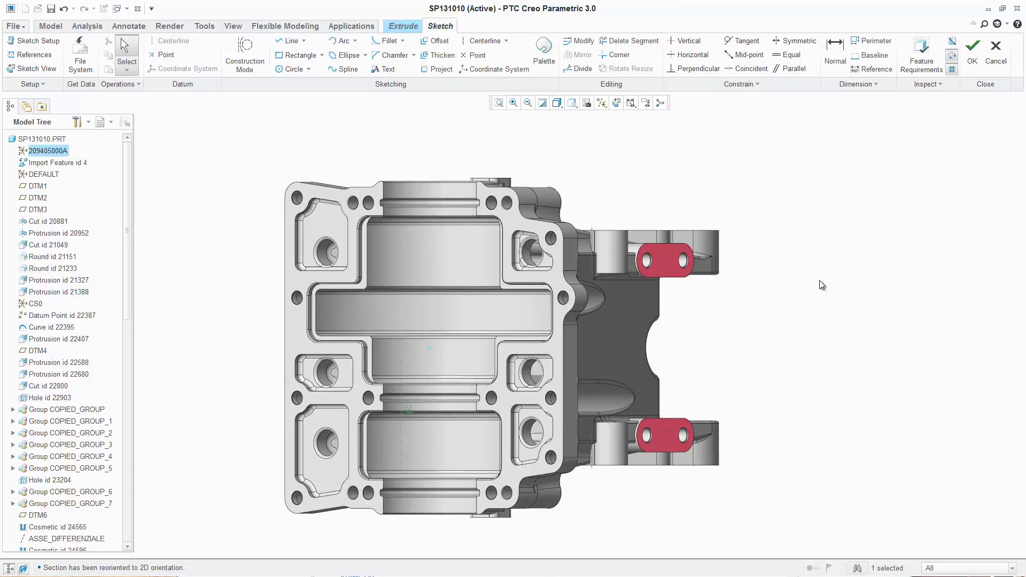
Step: Restore the sketch's original section orientation
right_click(800, 287)
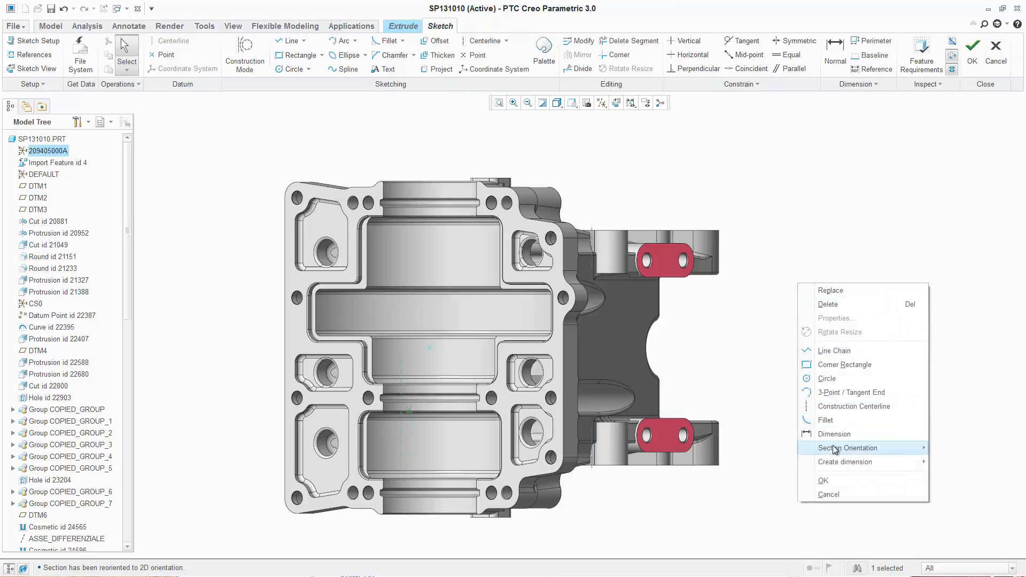
mouse_move(835, 450)
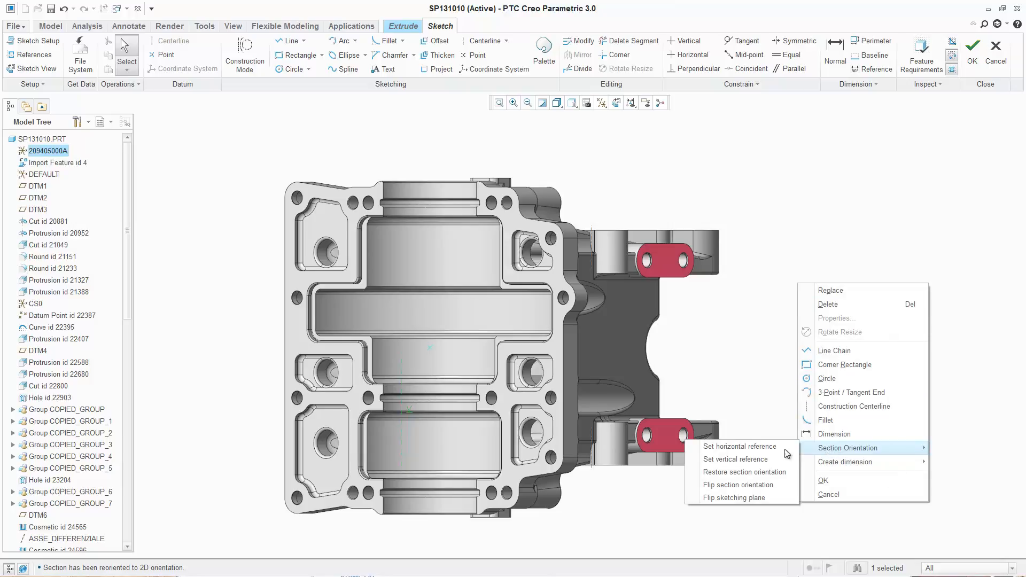
left_click(732, 472)
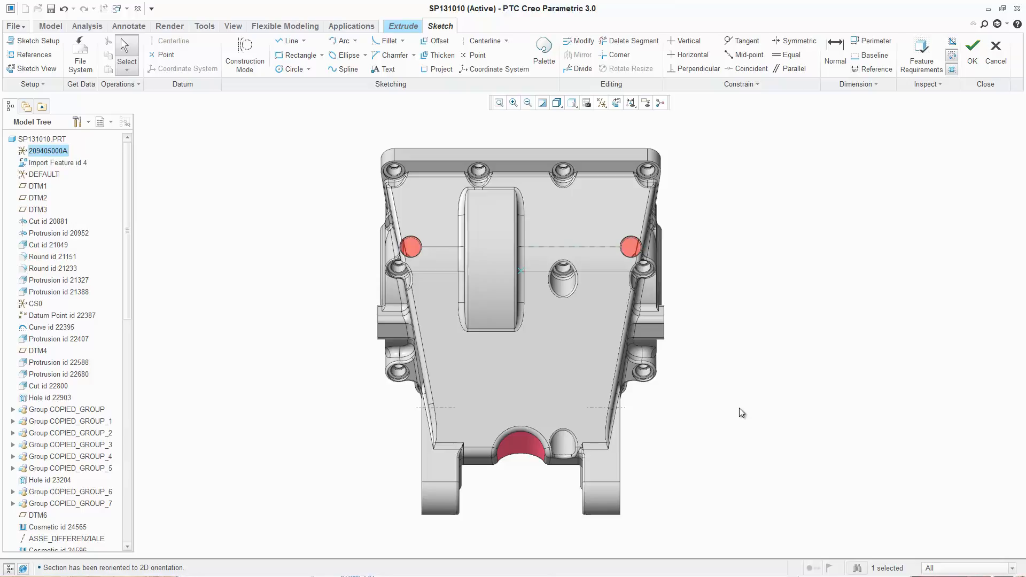
Step: Sketch a closed four-sided line profile below the curved boss, about 59 wide and 42 high, with a slanted right side
scroll(547, 379, "up", 2)
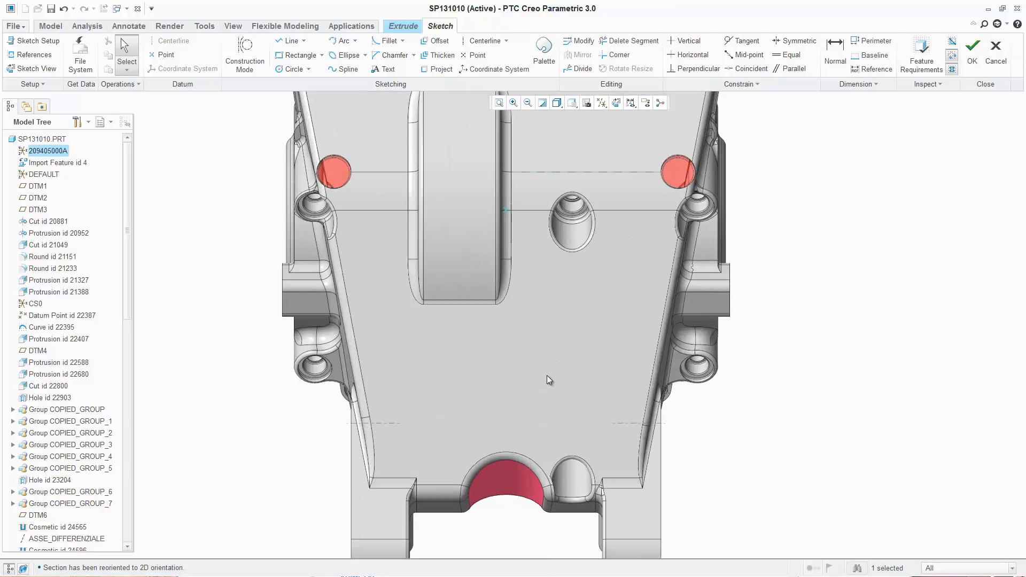
mouse_move(547, 375)
middle_mouse_down()
mouse_move(576, 375)
mouse_move(580, 392)
middle_mouse_up()
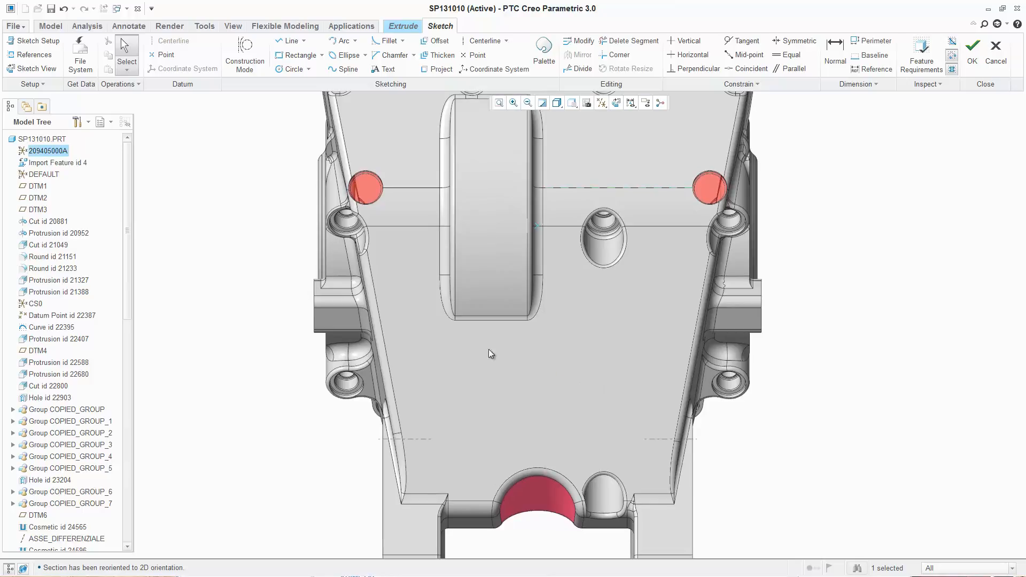
left_click(282, 41)
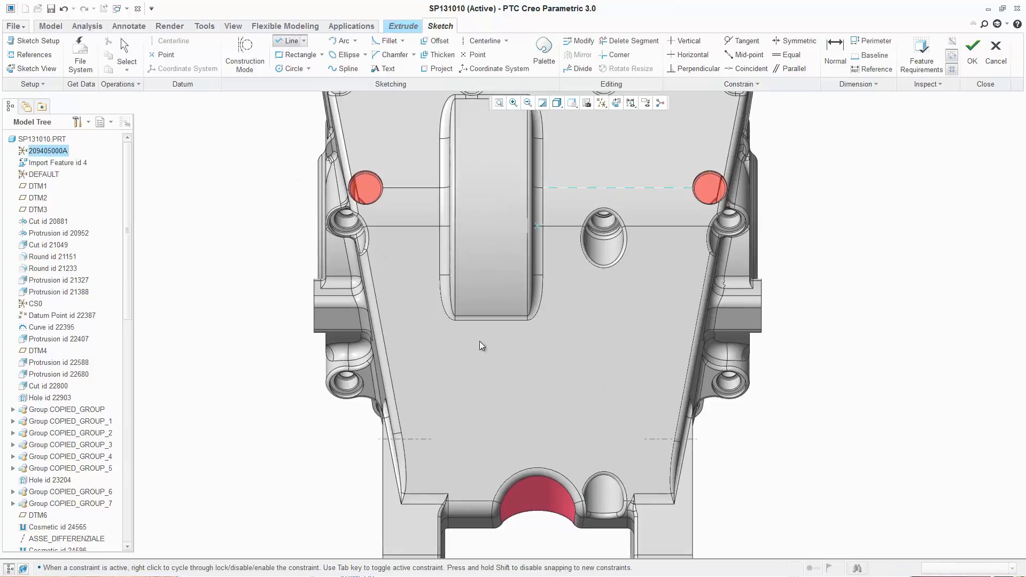
scroll(556, 369, "up", 1)
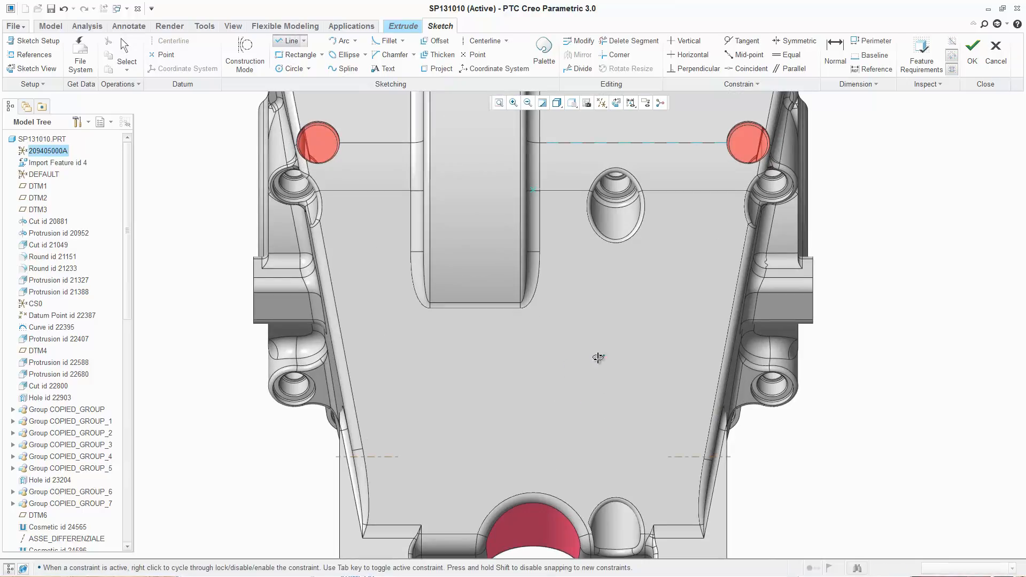
middle_click_drag(597, 357, 571, 362)
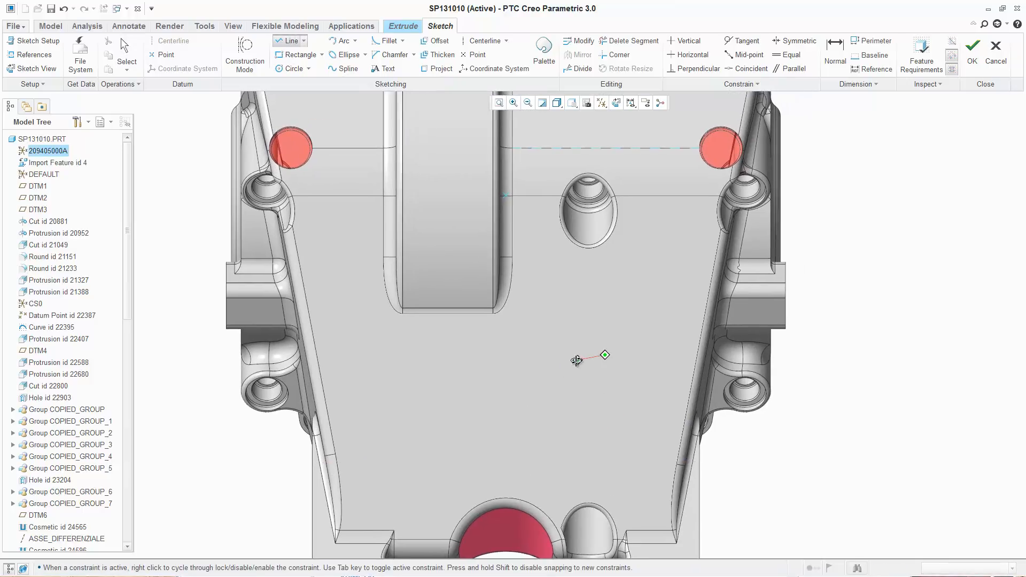
left_click(537, 321)
left_click(662, 322)
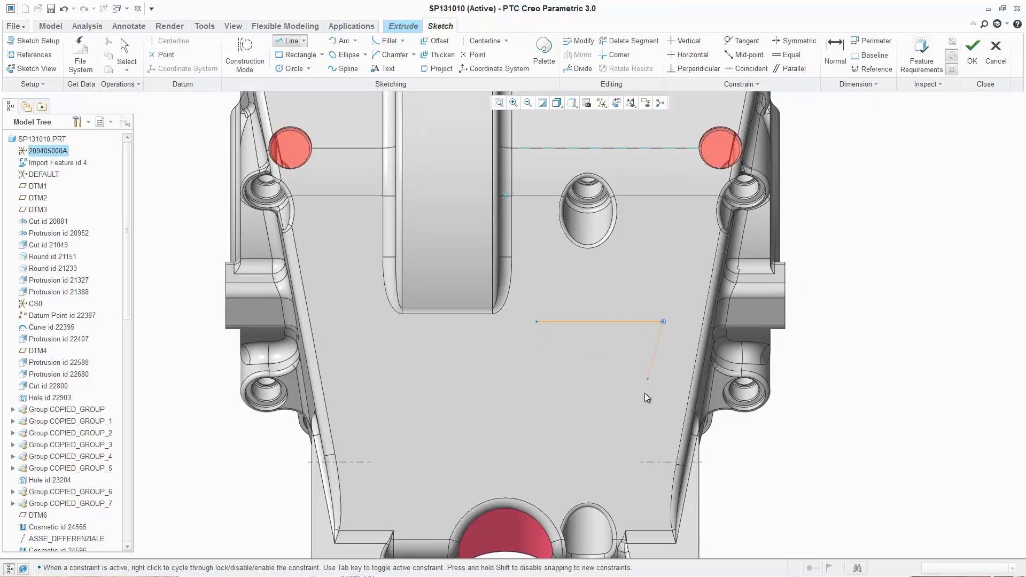
left_click(644, 412)
middle_click(644, 412)
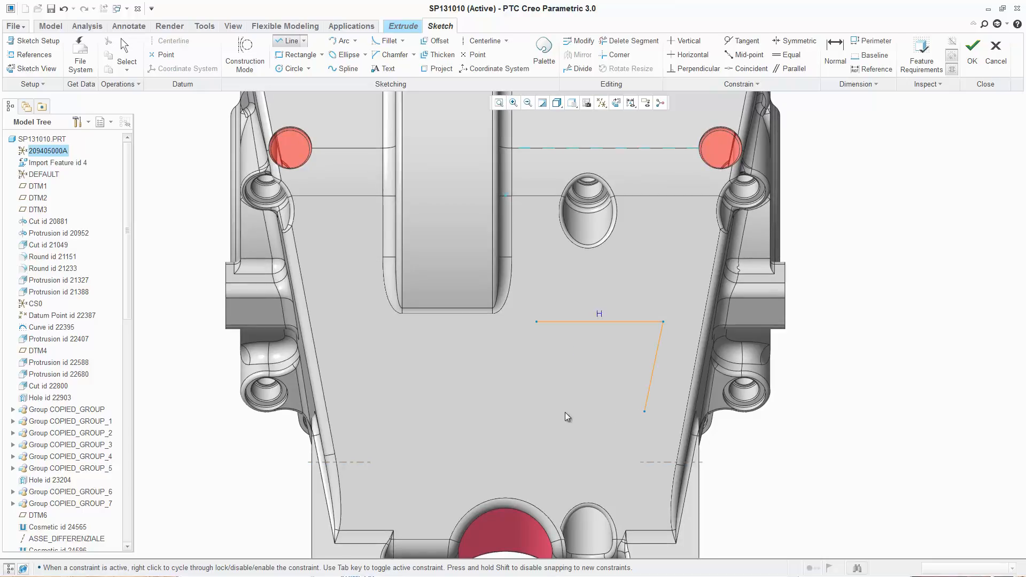
left_click(536, 412)
left_click(536, 322)
middle_click(610, 290)
Step: Dimension the angle between the profile's lower horizontal line and its slanted side, accepting the proposed value
middle_click_drag(688, 381, 680, 328, "shift")
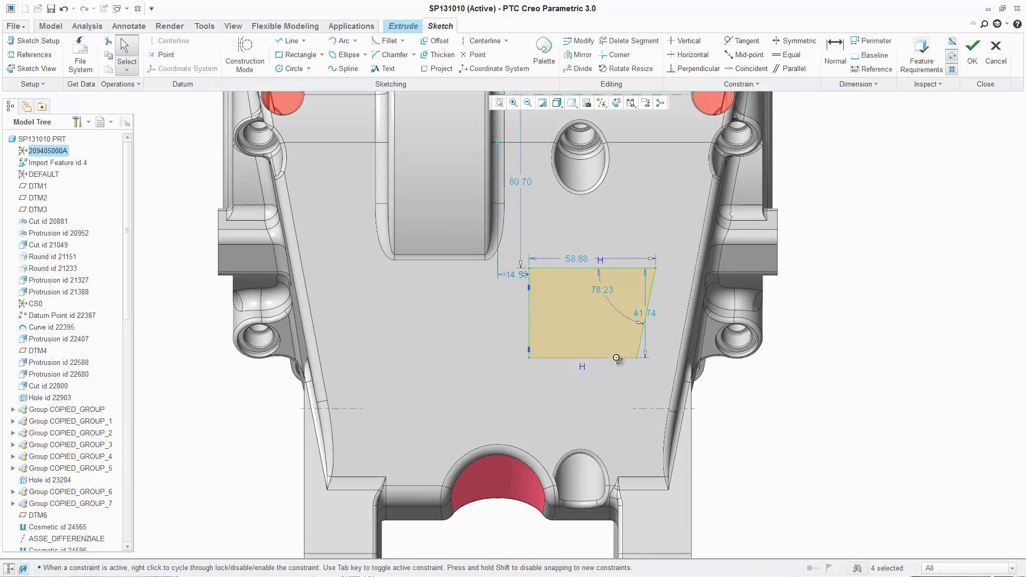
mouse_move(616, 362)
middle_mouse_down()
mouse_move(593, 323)
mouse_move(597, 338)
mouse_move(566, 324)
middle_mouse_up()
scroll(598, 331, "down", 2)
left_click(835, 53)
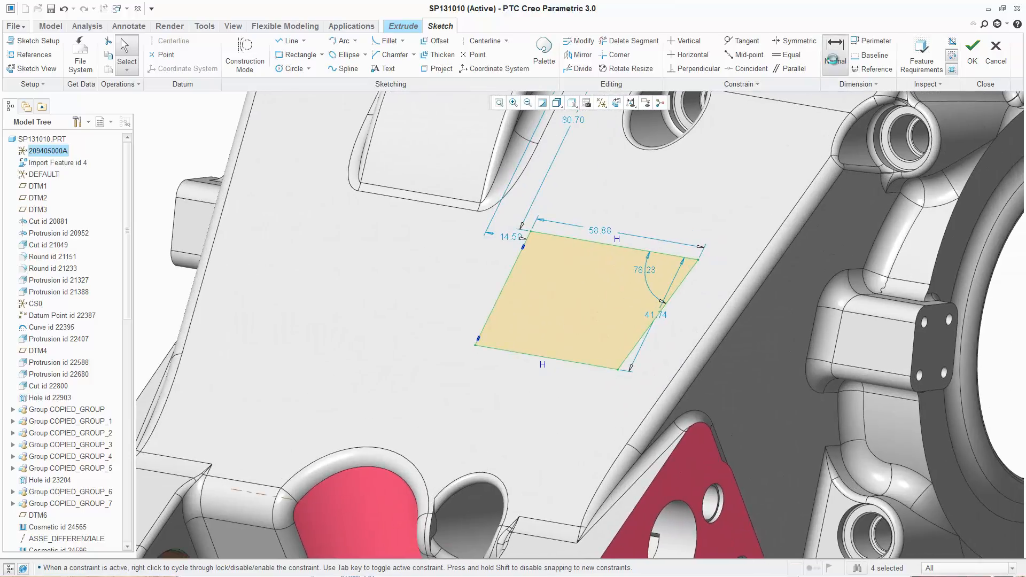
left_click(572, 359)
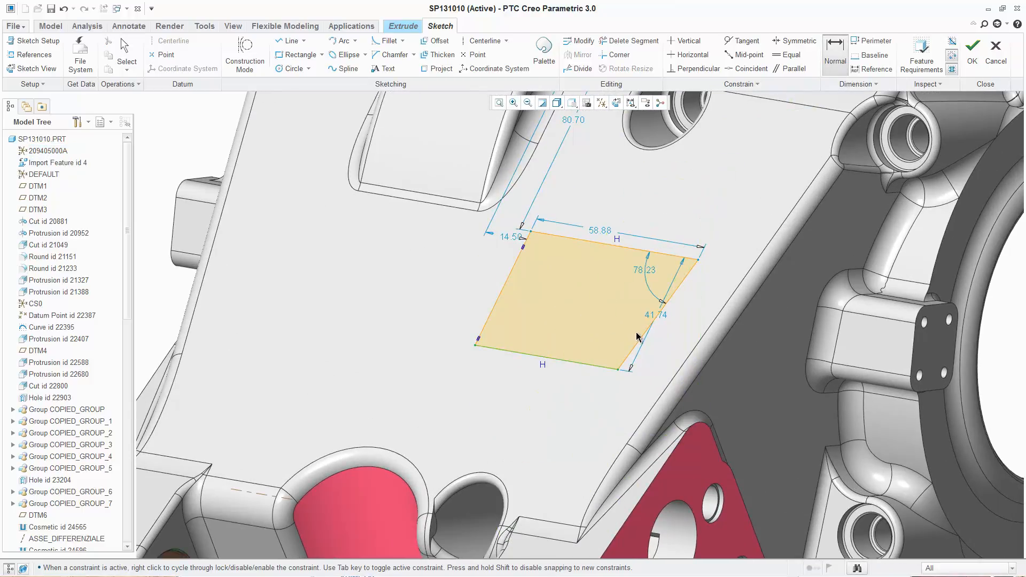
middle_click(620, 327)
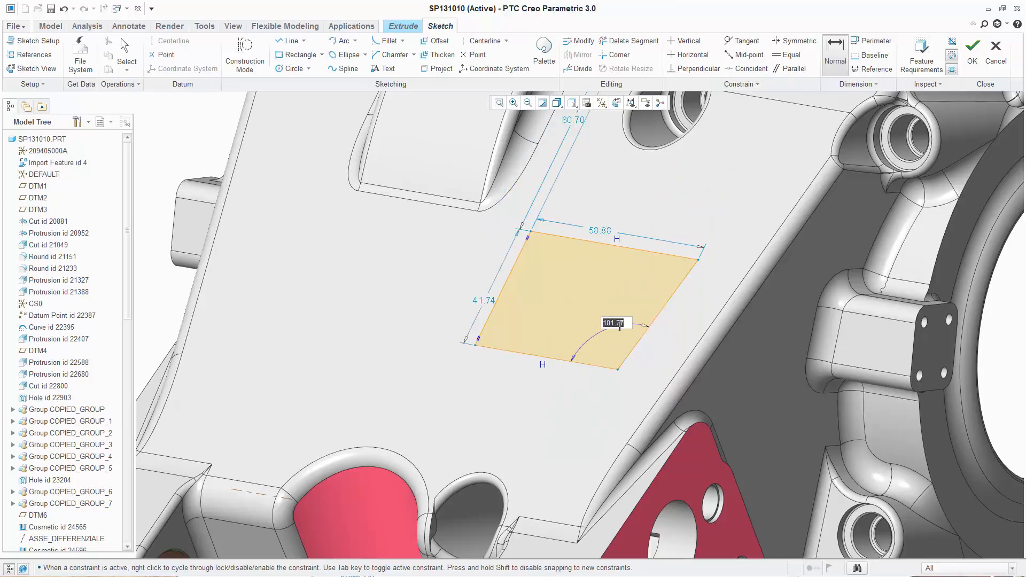
key("Return")
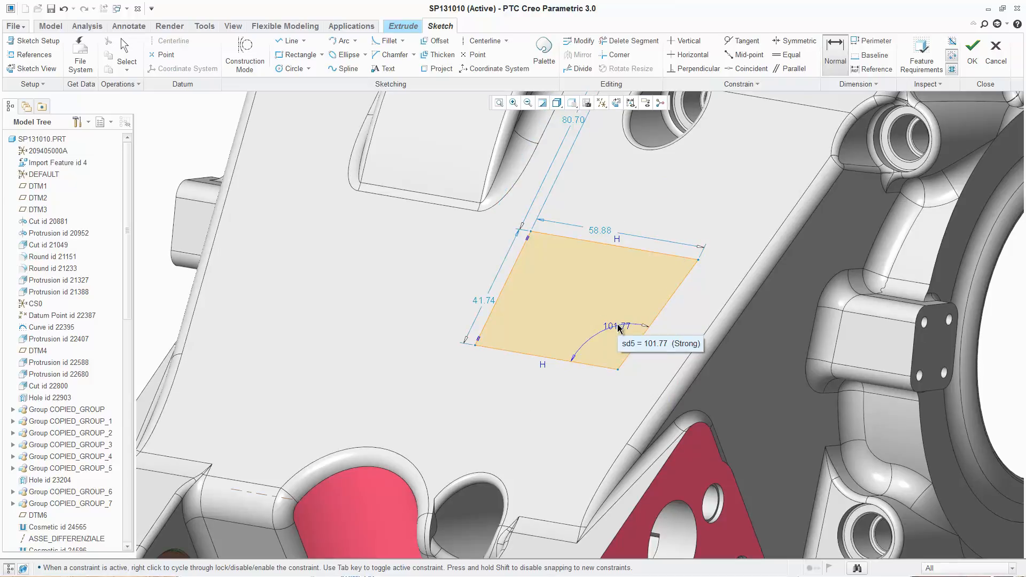
middle_click(626, 310)
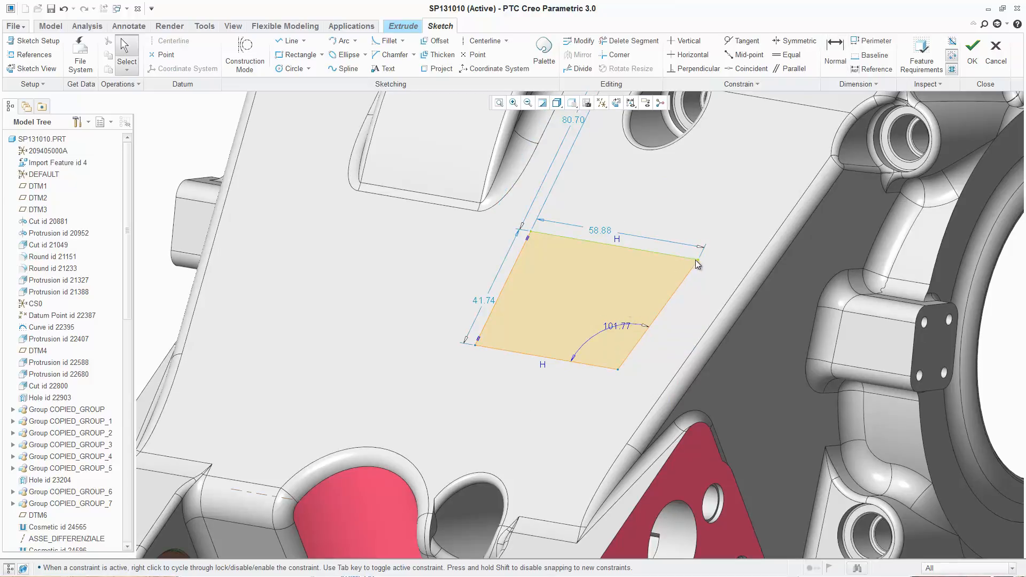
Step: Reshape the profile by moving its slanted side's corners and its lower line, to about 60 wide and 30 high
mouse_move(697, 259)
left_mouse_down()
mouse_move(649, 277)
mouse_move(639, 255)
mouse_move(700, 274)
mouse_move(702, 285)
mouse_move(679, 268)
mouse_move(713, 277)
mouse_move(693, 278)
left_mouse_up()
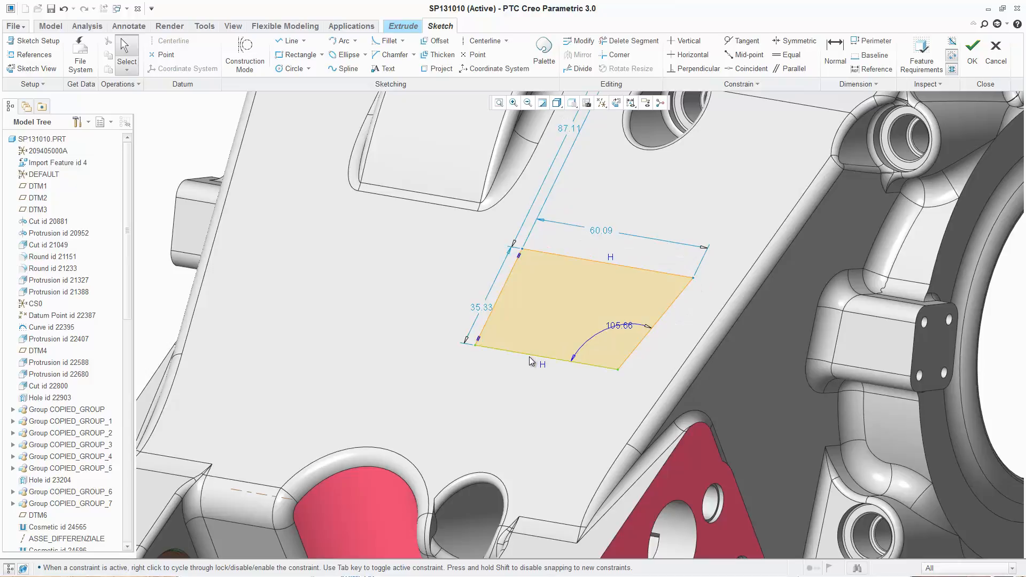
mouse_move(618, 369)
left_mouse_down()
mouse_move(575, 327)
mouse_move(633, 367)
mouse_move(633, 356)
mouse_move(608, 361)
left_mouse_up()
mouse_move(532, 353)
left_mouse_down()
mouse_move(552, 297)
mouse_move(515, 358)
mouse_move(548, 316)
left_mouse_up()
mouse_move(531, 330)
left_mouse_down()
mouse_move(541, 324)
mouse_move(533, 338)
left_mouse_up()
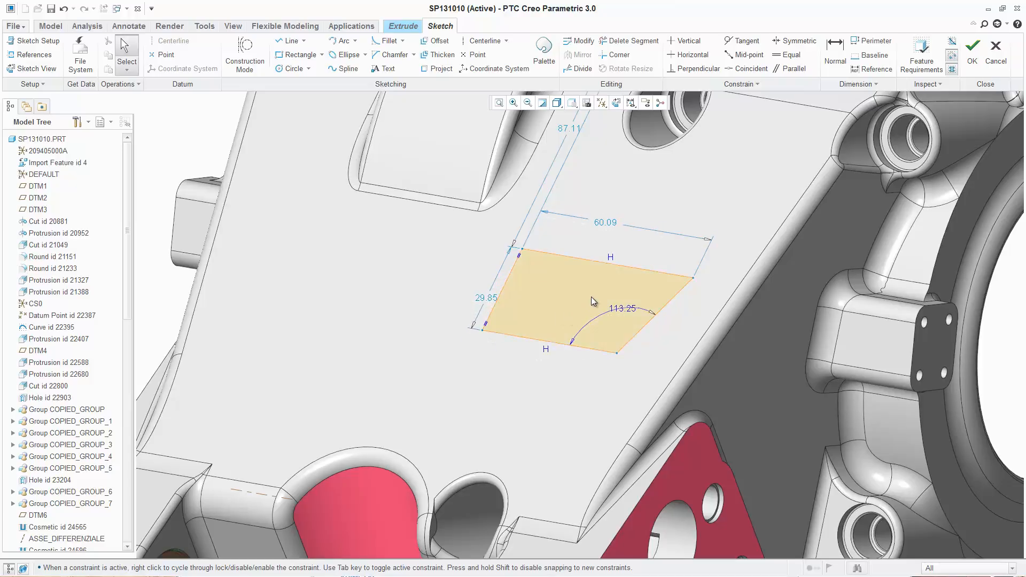
middle_click_drag(591, 297, 557, 288, "shift")
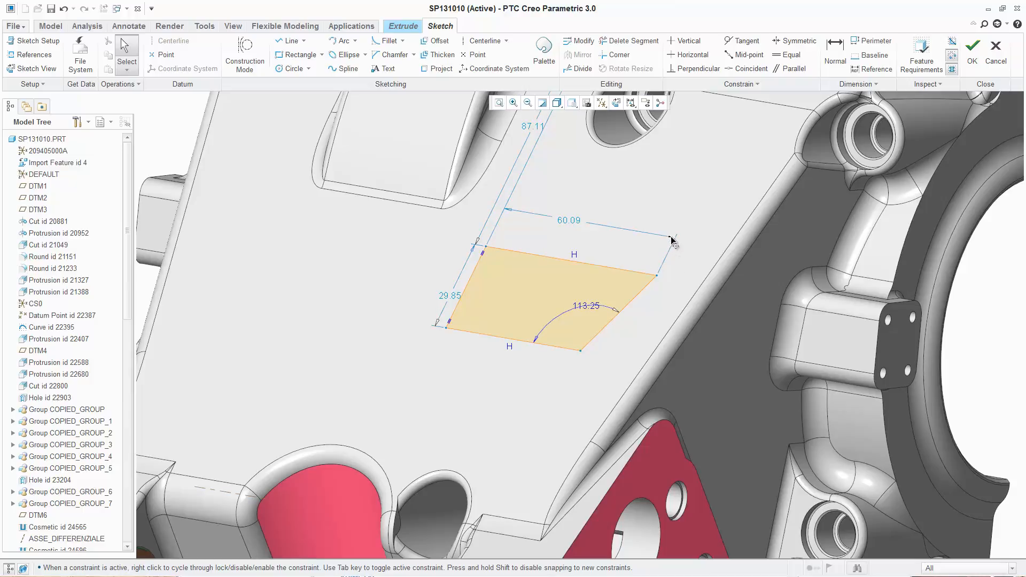
Step: Narrow the profile to about 49 wide and adjust its slanted side's angle to about 113°
mouse_move(672, 241)
left_mouse_down()
mouse_move(585, 229)
mouse_move(655, 248)
mouse_move(584, 228)
mouse_move(659, 245)
mouse_move(595, 230)
mouse_move(652, 237)
mouse_move(573, 222)
mouse_move(651, 243)
mouse_move(641, 233)
left_mouse_up()
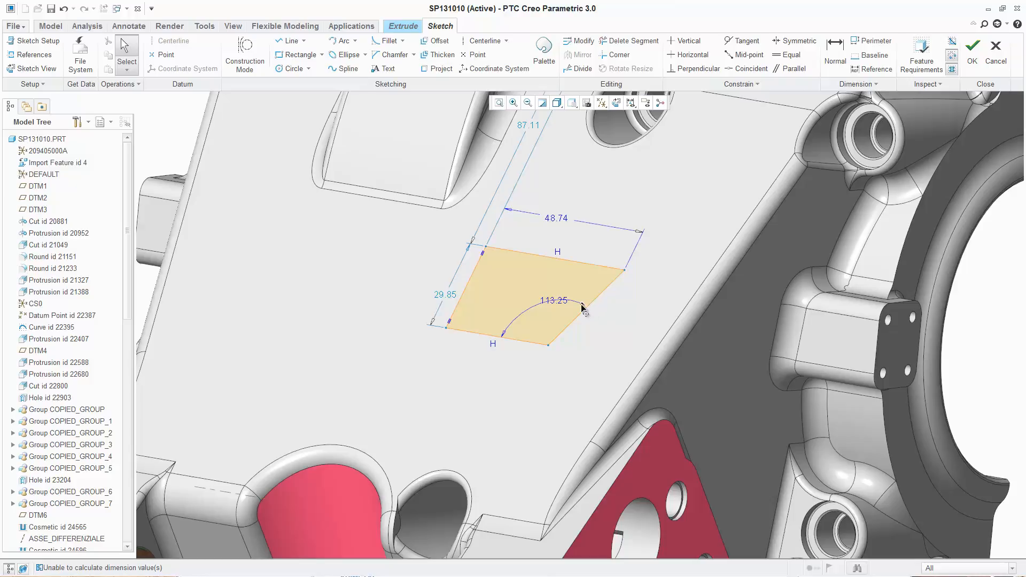
mouse_move(583, 308)
left_mouse_down()
mouse_move(561, 298)
mouse_move(583, 292)
mouse_move(609, 305)
mouse_move(564, 304)
mouse_move(595, 311)
mouse_move(584, 307)
left_mouse_up()
Step: Finish the sketch and extrude the four-sided profile outward from the sloped face to a depth of about 8.9
middle_click_drag(639, 333, 602, 298, "shift")
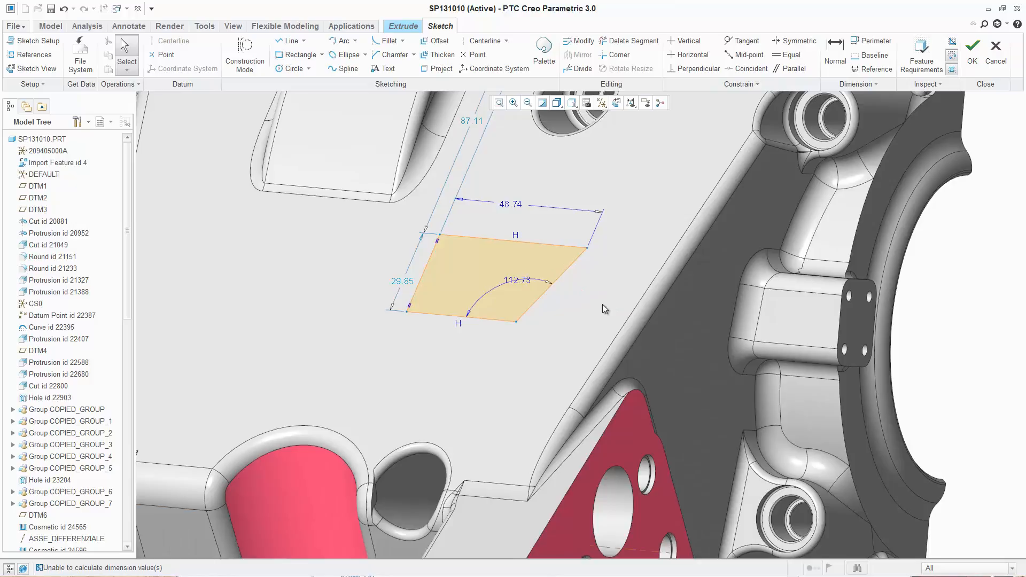
scroll(601, 304, "down", 2)
middle_click_drag(597, 297, 638, 332, "shift")
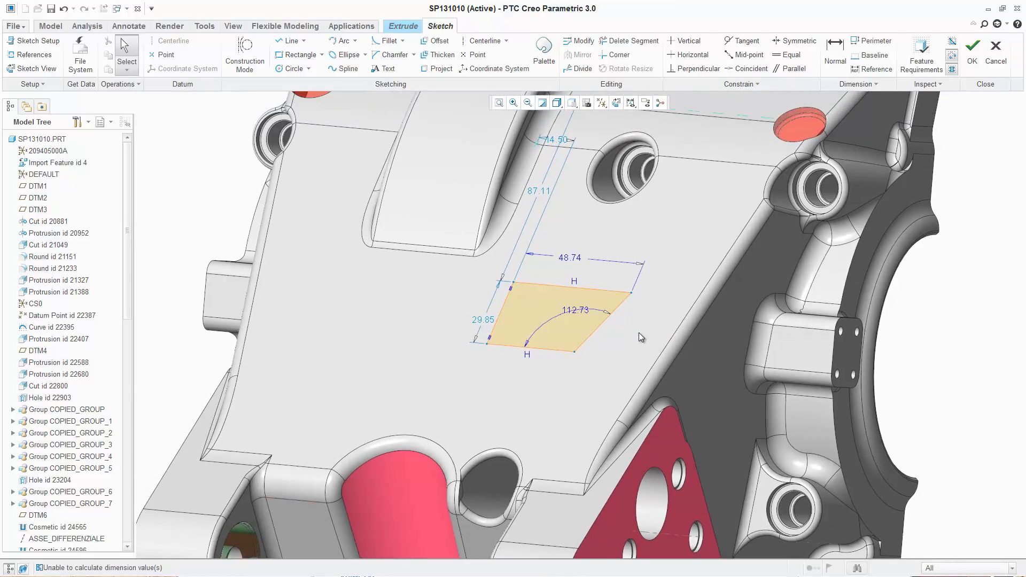
left_click(972, 53)
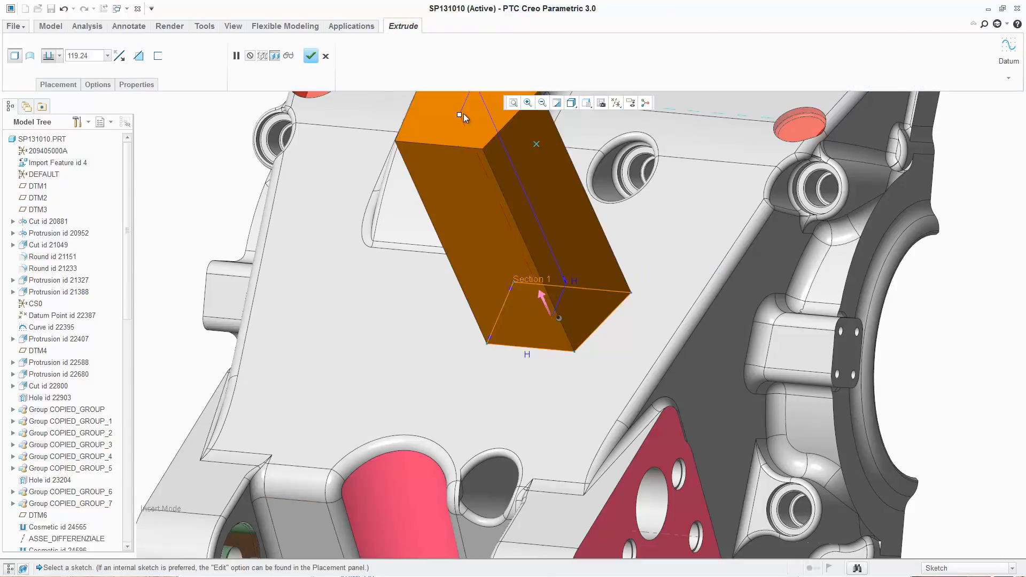
left_click_drag(497, 189, 565, 299)
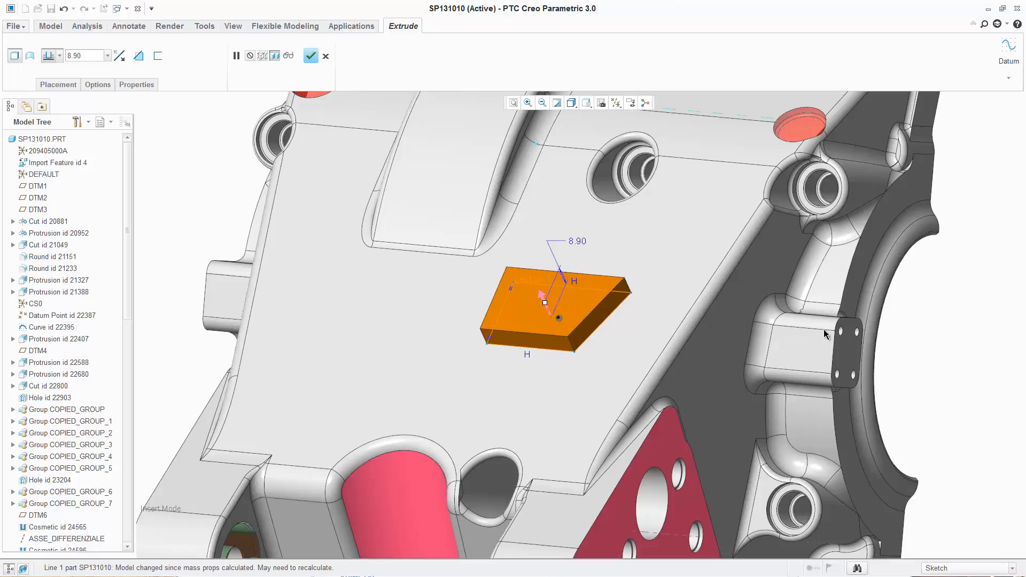
Step: Show the section dimensions on the extrusion preview and set the profile's upper width to 50
right_click(920, 340)
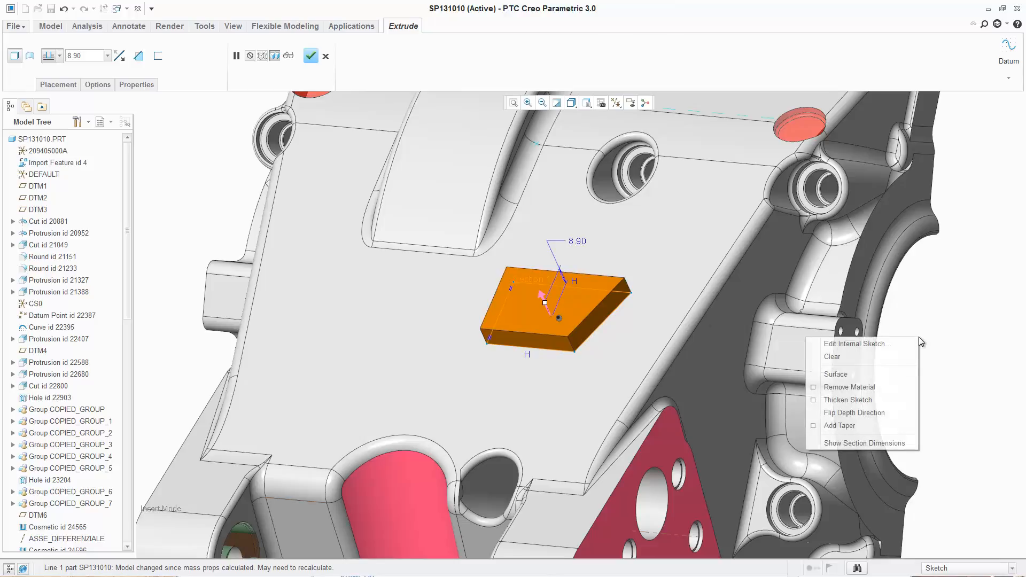
left_click(865, 446)
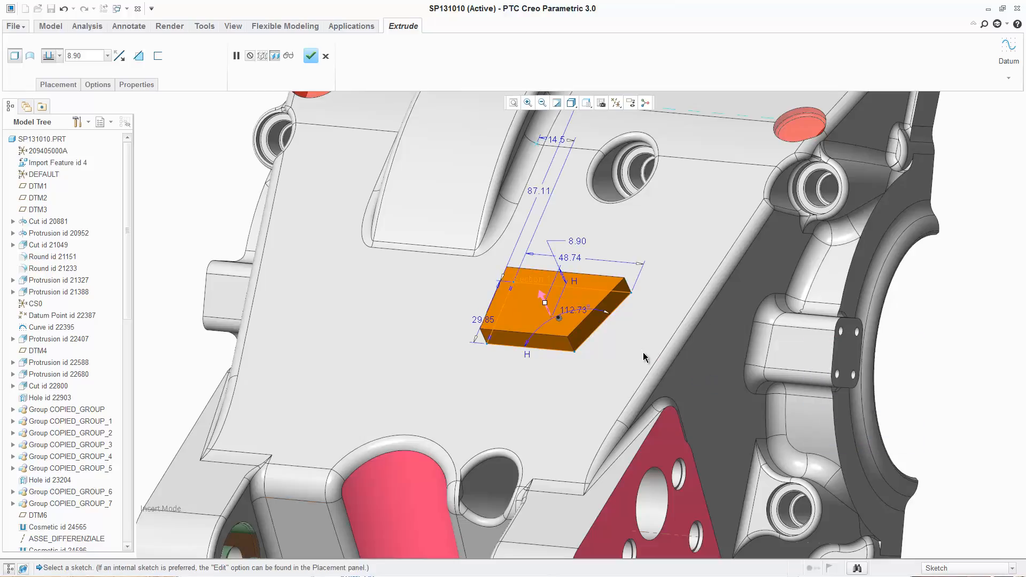
double_click(571, 259)
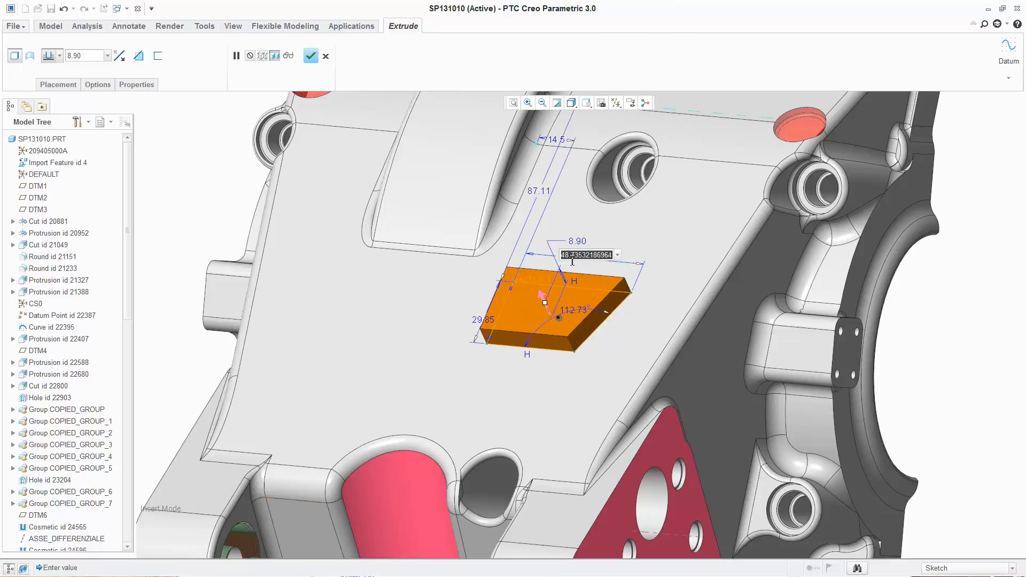
type("50")
key("Return")
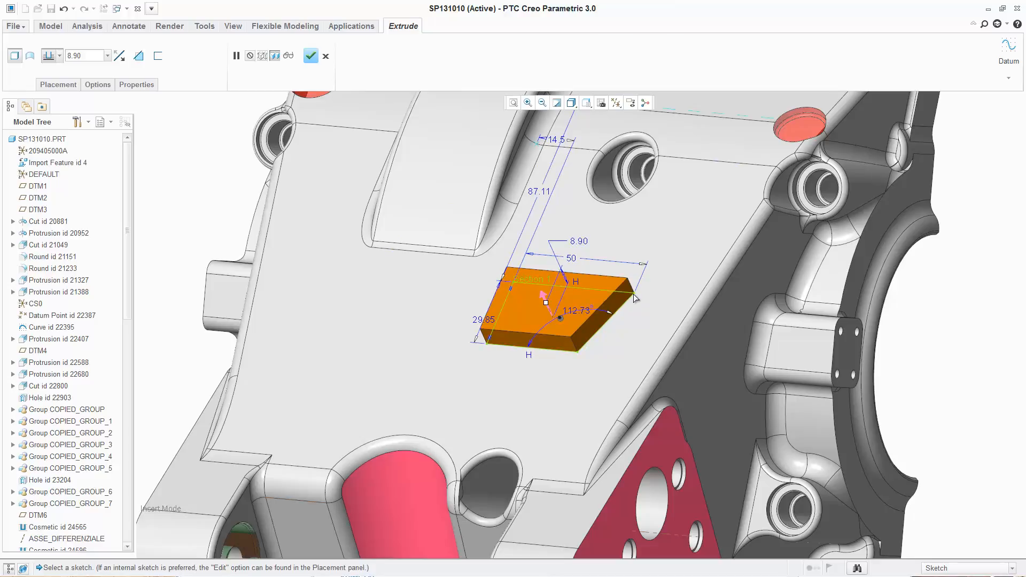
Step: Reshape the section directly on the extrusion preview to about 52 wide and 37 high, with its slanted side at about 110°
mouse_move(635, 297)
left_mouse_down()
mouse_move(604, 292)
mouse_move(598, 300)
mouse_move(646, 283)
mouse_move(637, 313)
mouse_move(619, 322)
left_mouse_up()
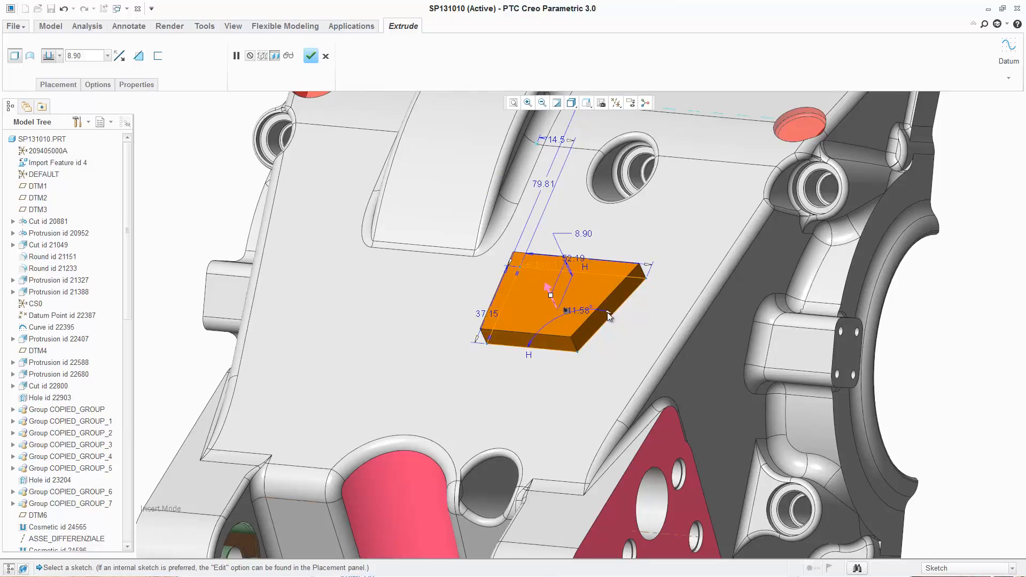
mouse_move(607, 313)
left_mouse_down()
mouse_move(591, 310)
mouse_move(606, 319)
mouse_move(585, 318)
mouse_move(595, 328)
left_mouse_up()
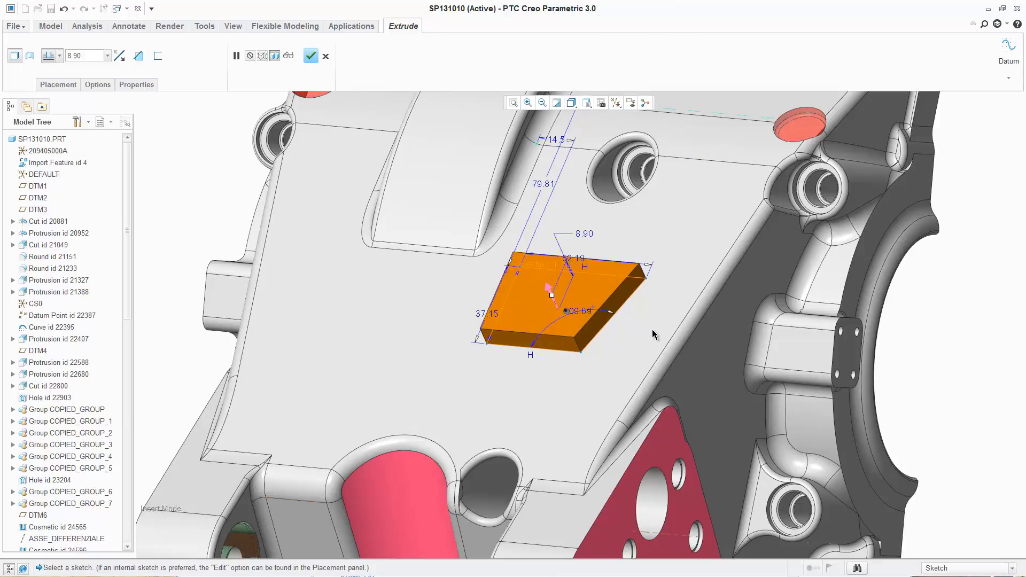